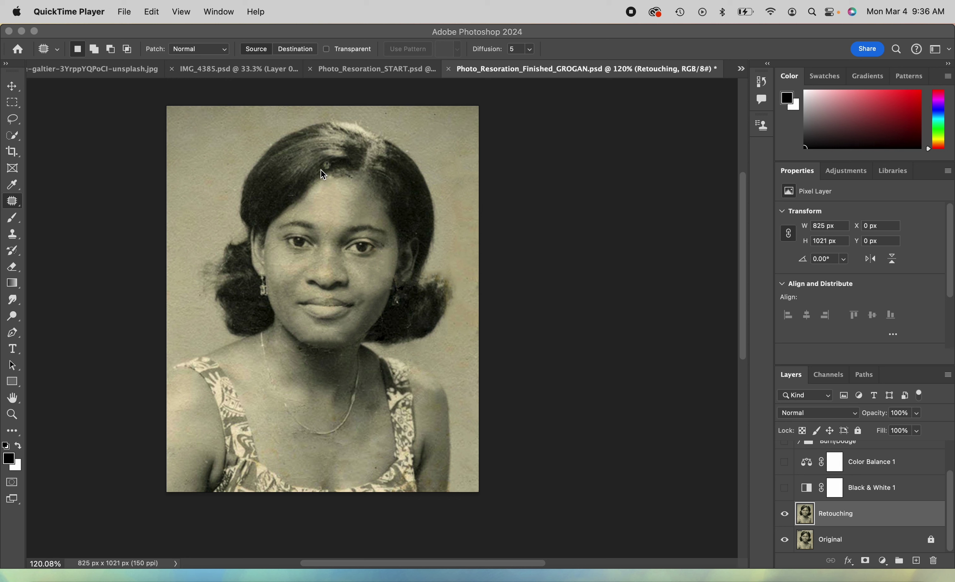
Heal the spot in the hair above the forehead using the Spot Healing Brush with a 36 px brush
left_click(14, 203)
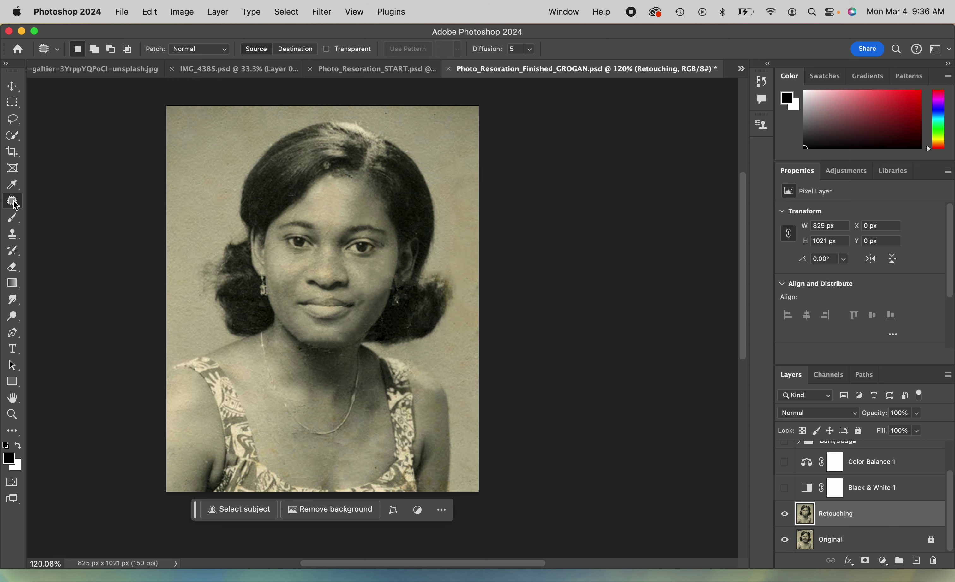
left_click(14, 202)
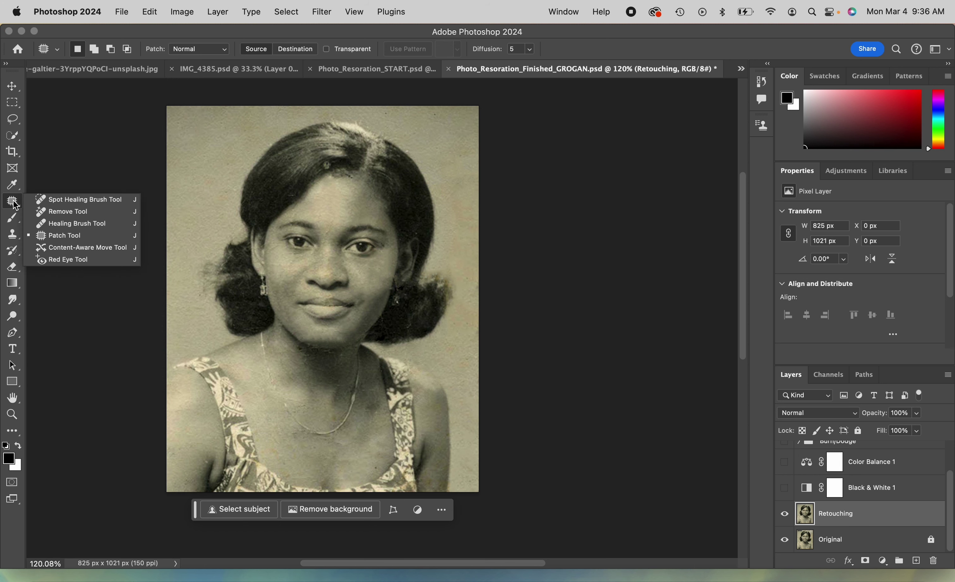
left_click(68, 198)
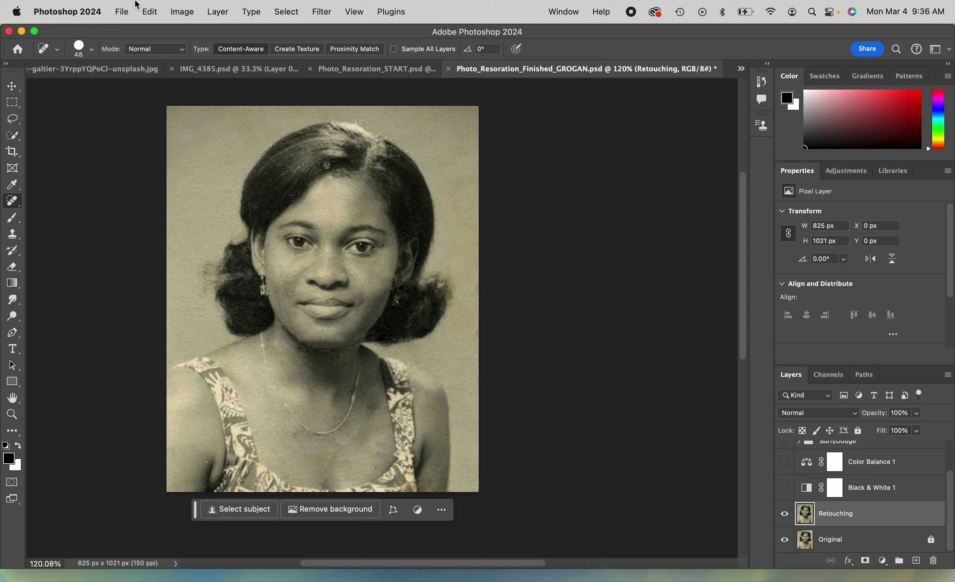
left_click(92, 50)
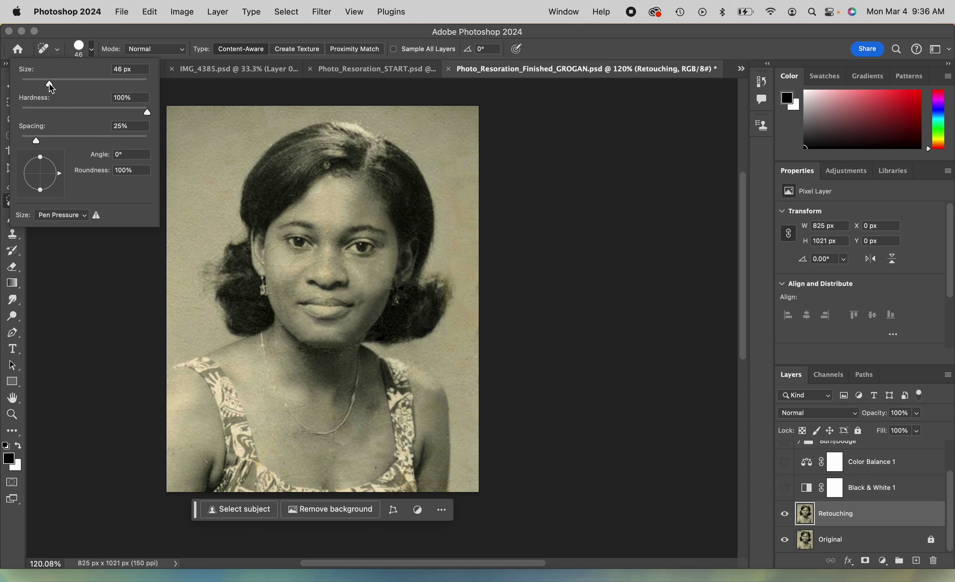
left_click_drag(49, 83, 43, 84)
left_click(93, 49)
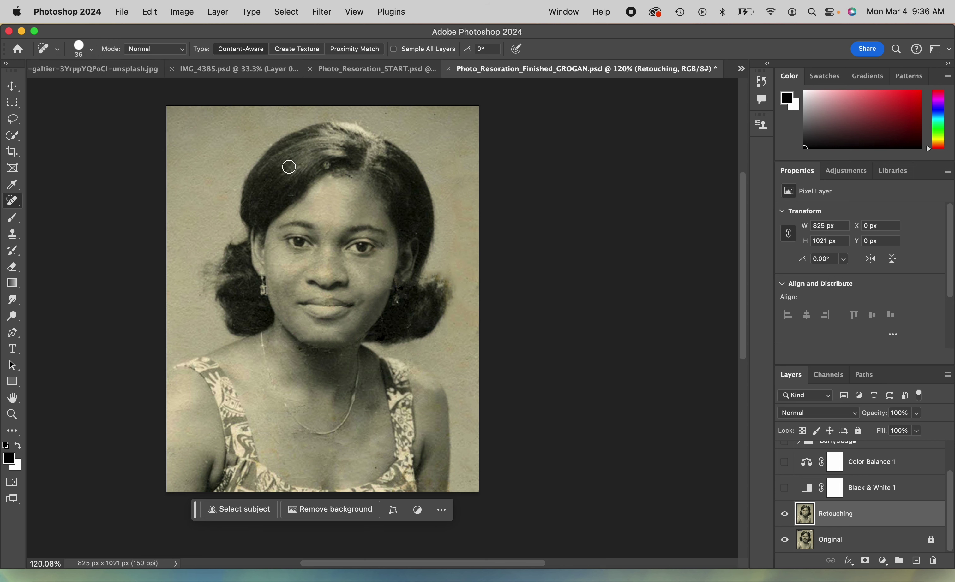
left_click(326, 164)
left_click(12, 86)
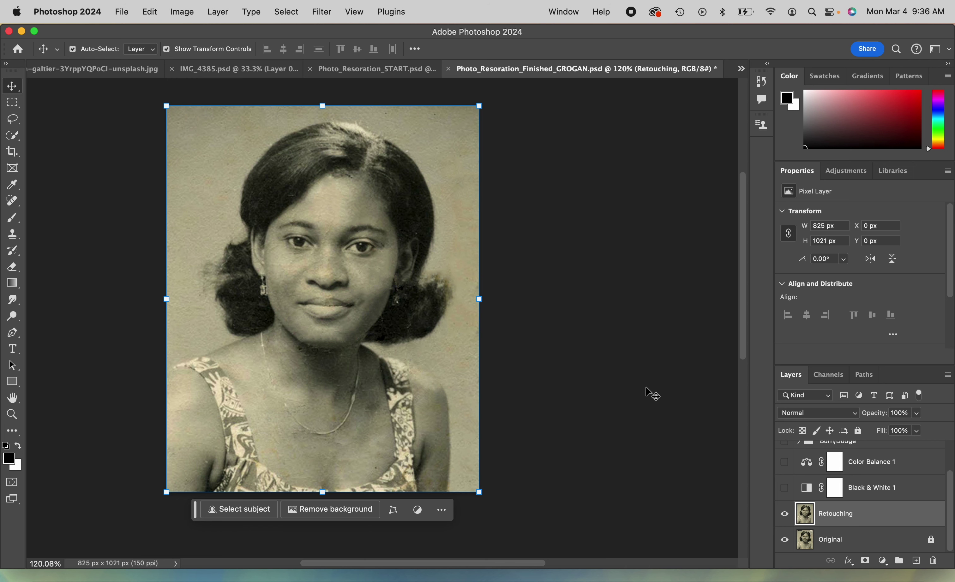
Show the Color Balance 1 adjustment layer and open its settings
left_click(784, 463)
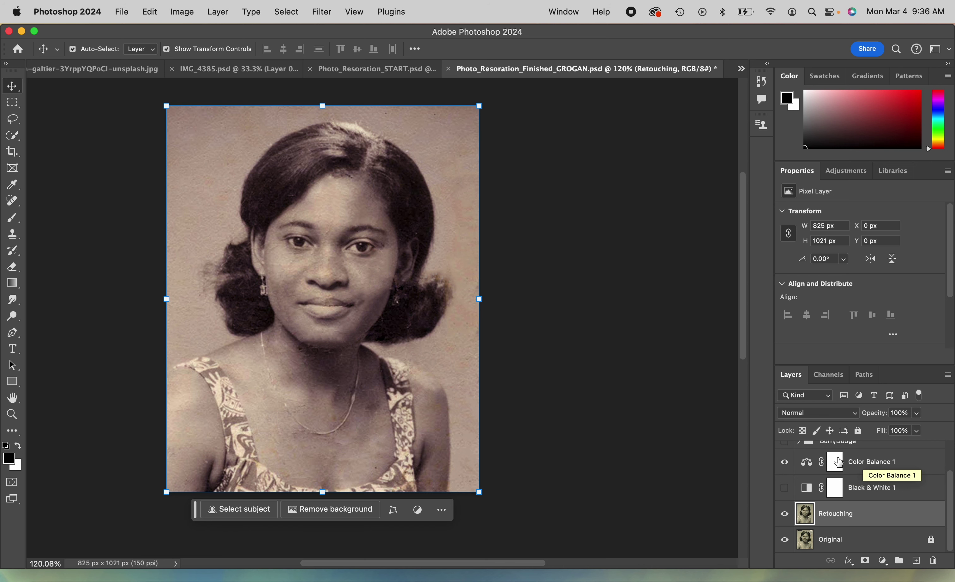
left_click(814, 470)
left_click(813, 469)
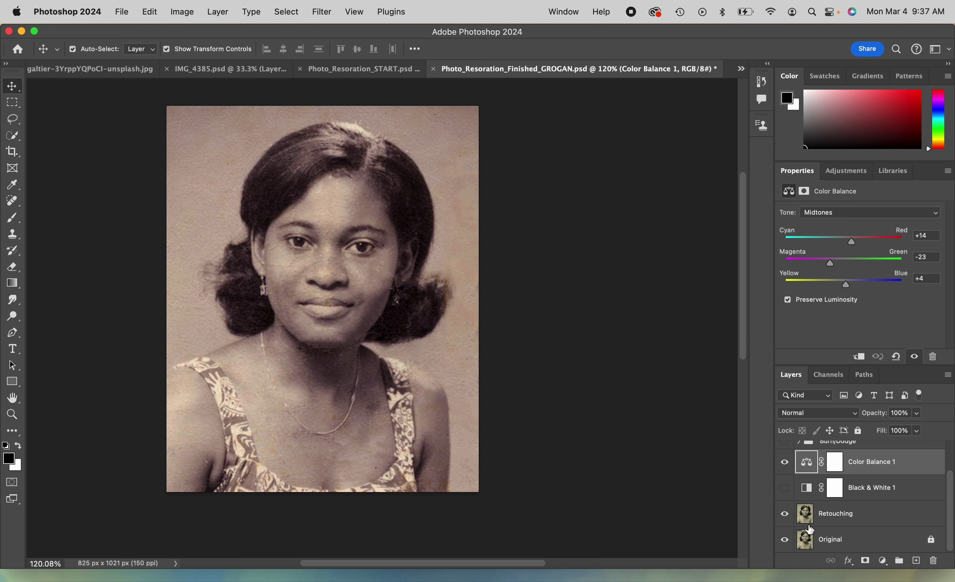
Preview the Colorizing group over the color-balanced photo, and hide both the group and the Color Balance 1 layer
scroll(804, 486, "up", 2)
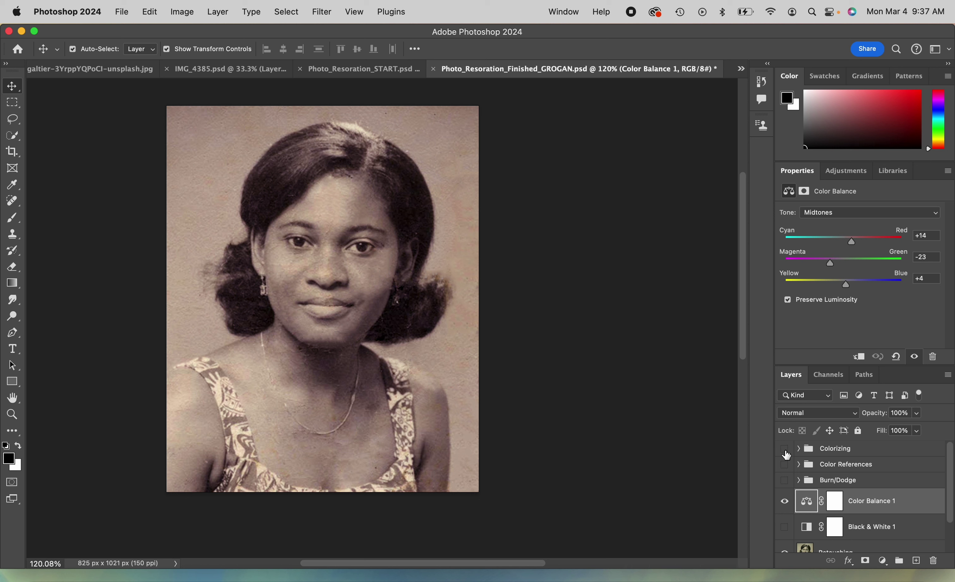
left_click(784, 449)
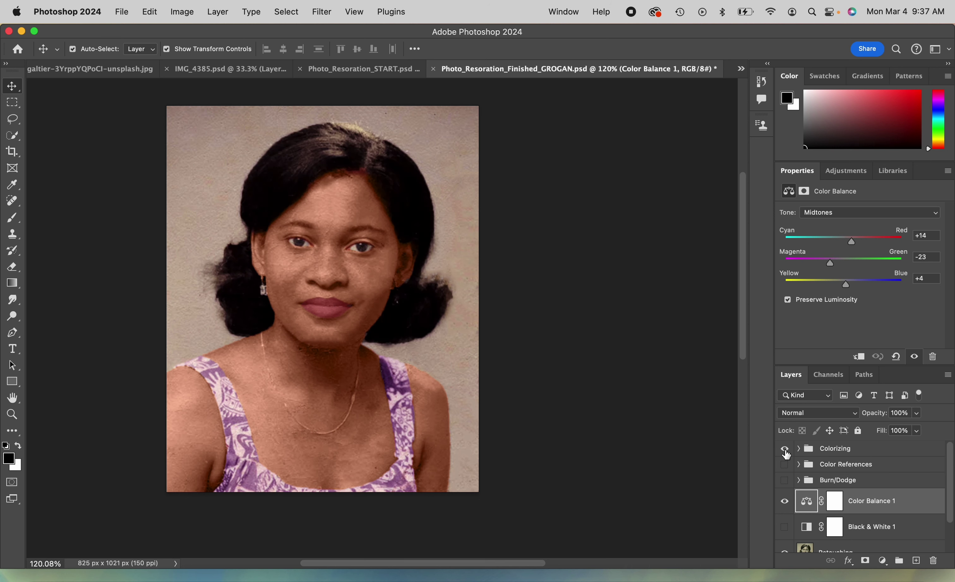
left_click(785, 451)
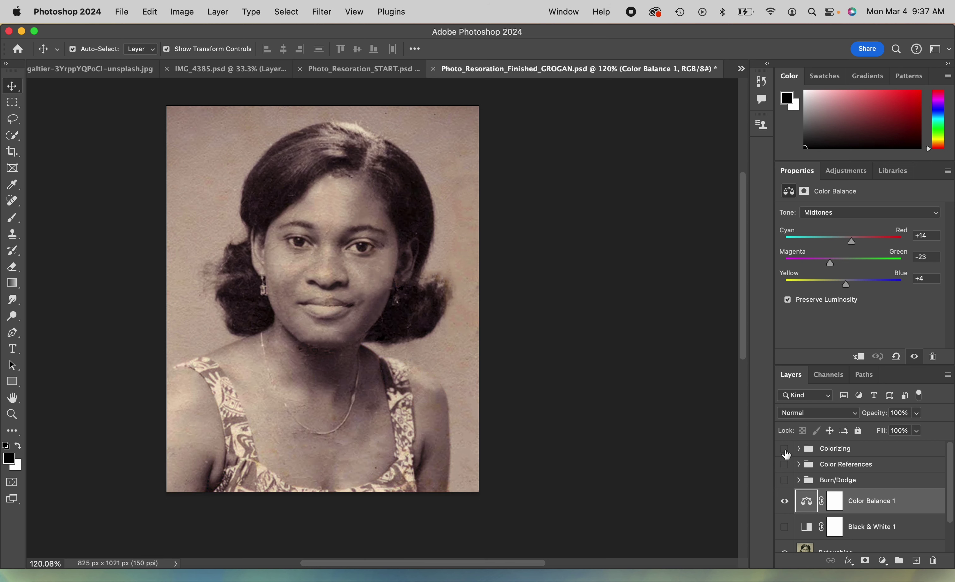
left_click(785, 502)
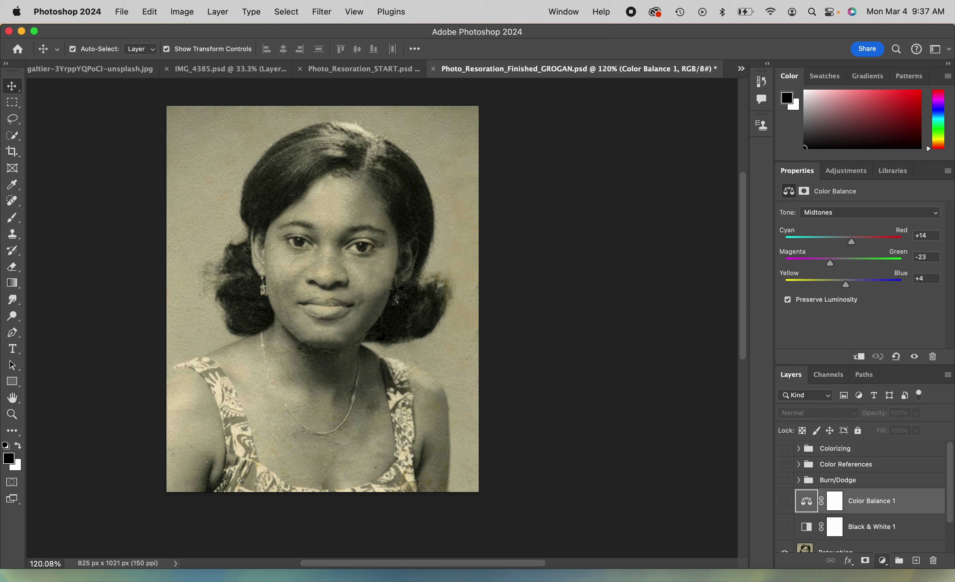
Open the settings of the Black & White 1 adjustment and show that layer on the photo
left_click(882, 561)
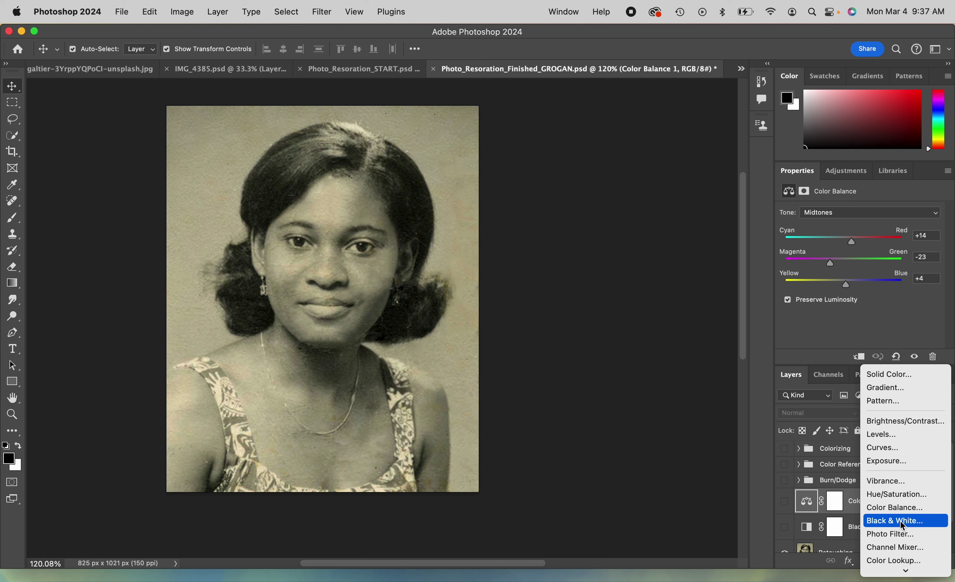
left_click(752, 474)
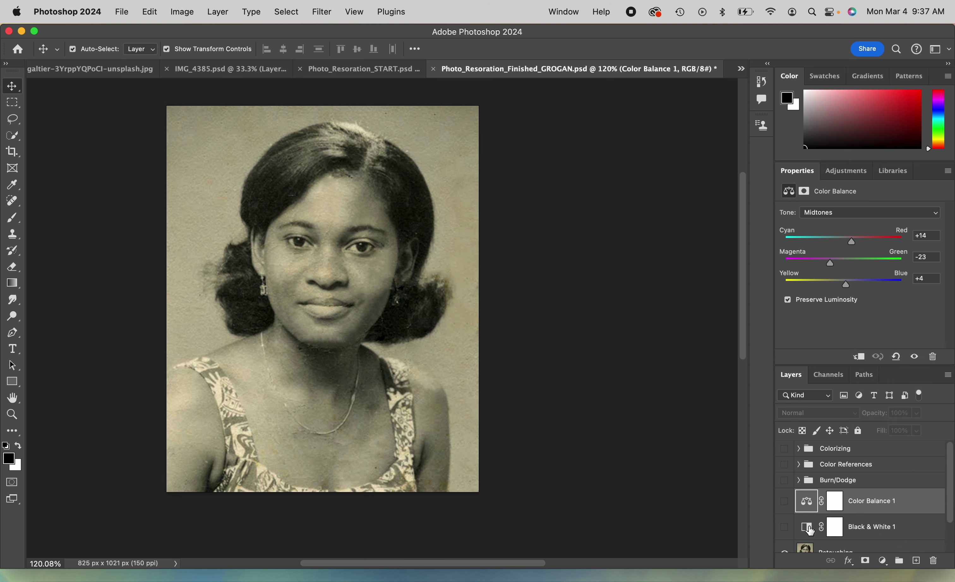
left_click(810, 530)
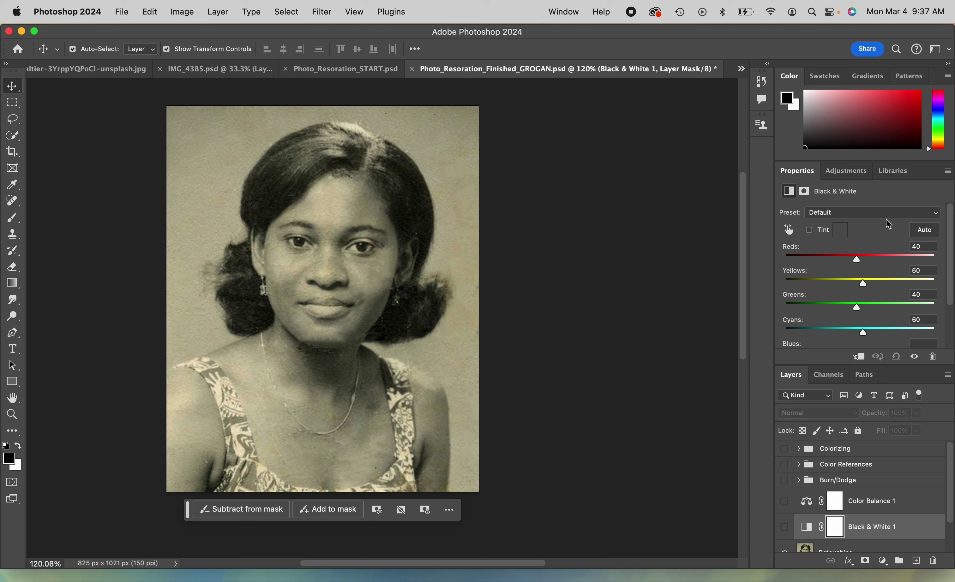
left_click(784, 529)
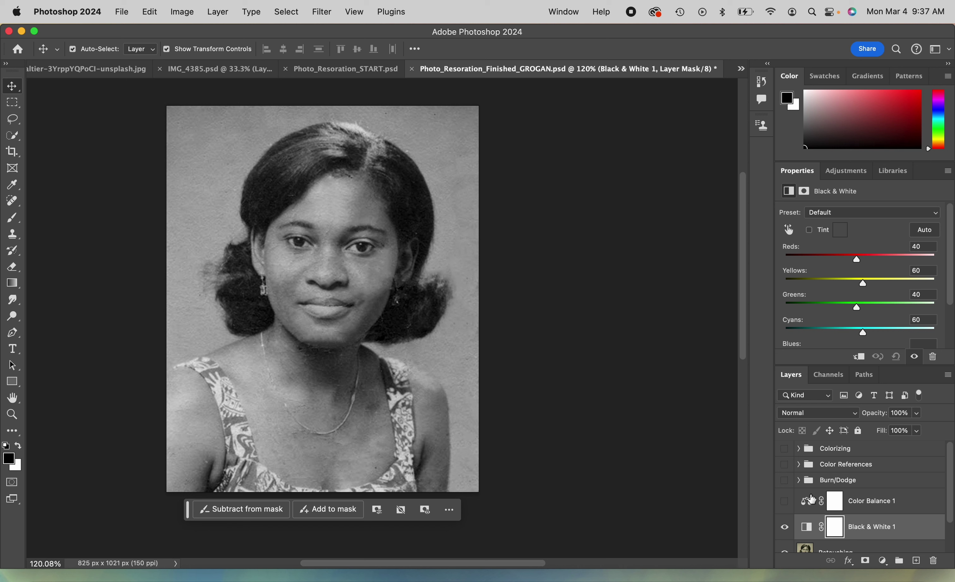
Compare the Colorizing group over Black & White 1, over Color Balance 1 and over the uncorrected photo
left_click(784, 449)
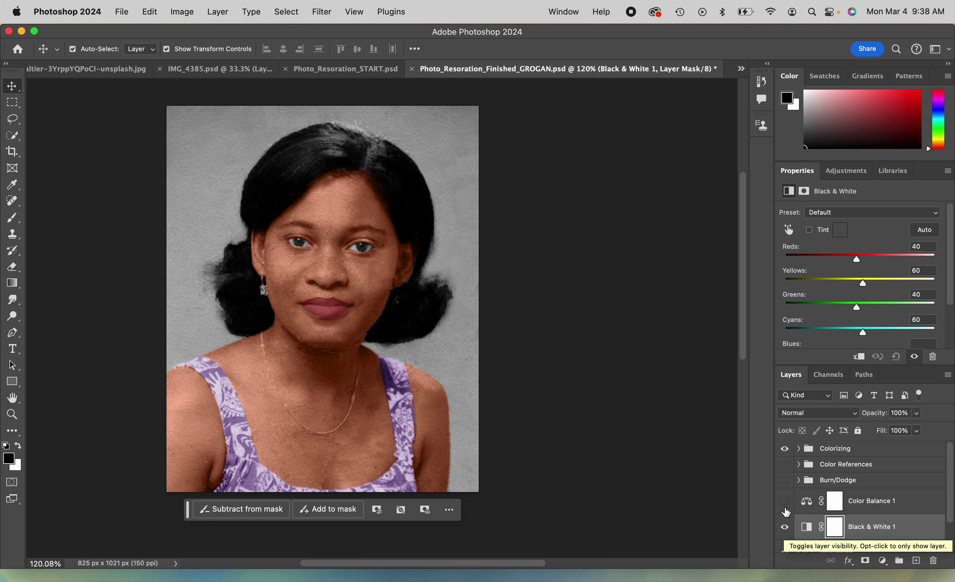
left_click(784, 527)
left_click(784, 506)
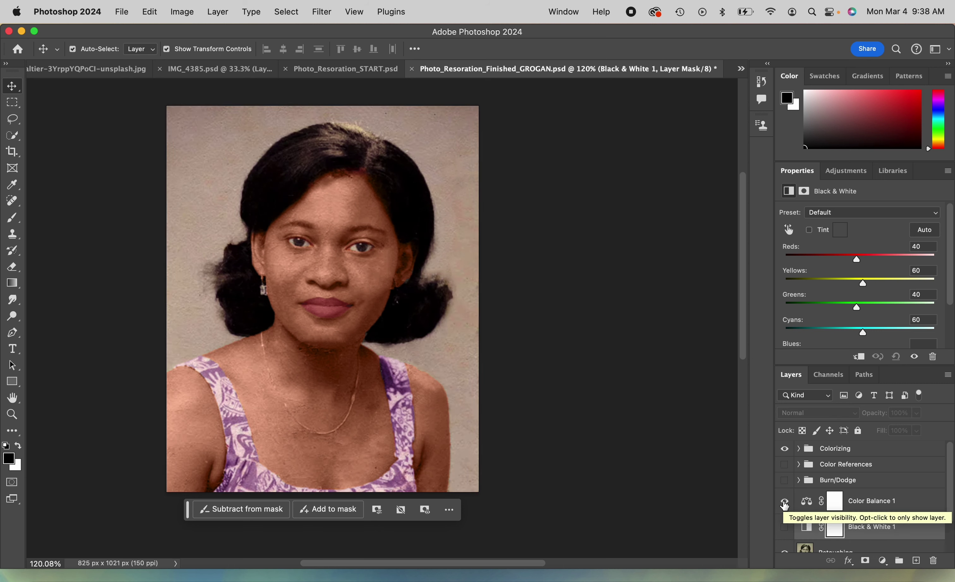
left_click(784, 503)
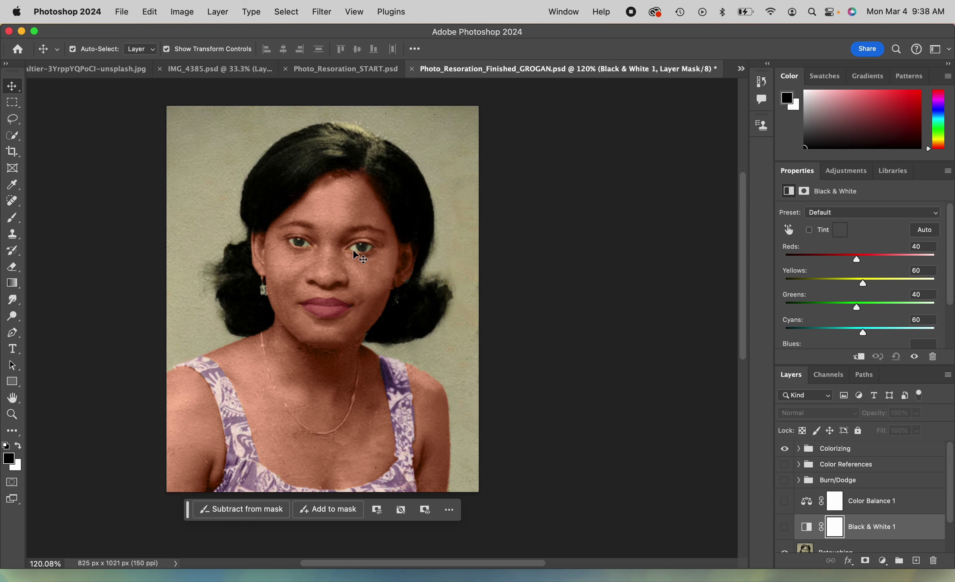
Examine the colorized eyes and face up close, and hide the Colorizing group
scroll(347, 277, "up", 5)
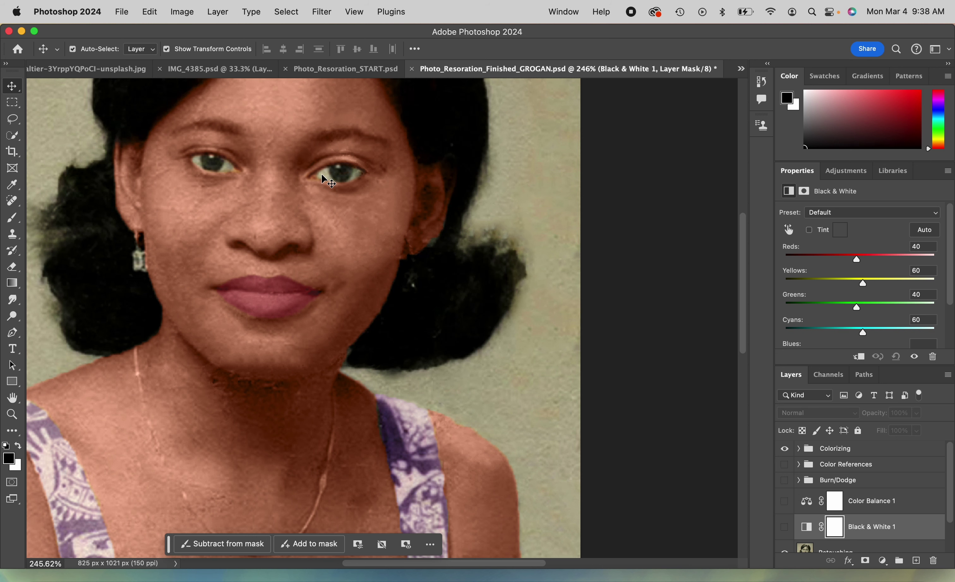
scroll(329, 181, "down", 3)
scroll(328, 181, "down", 2)
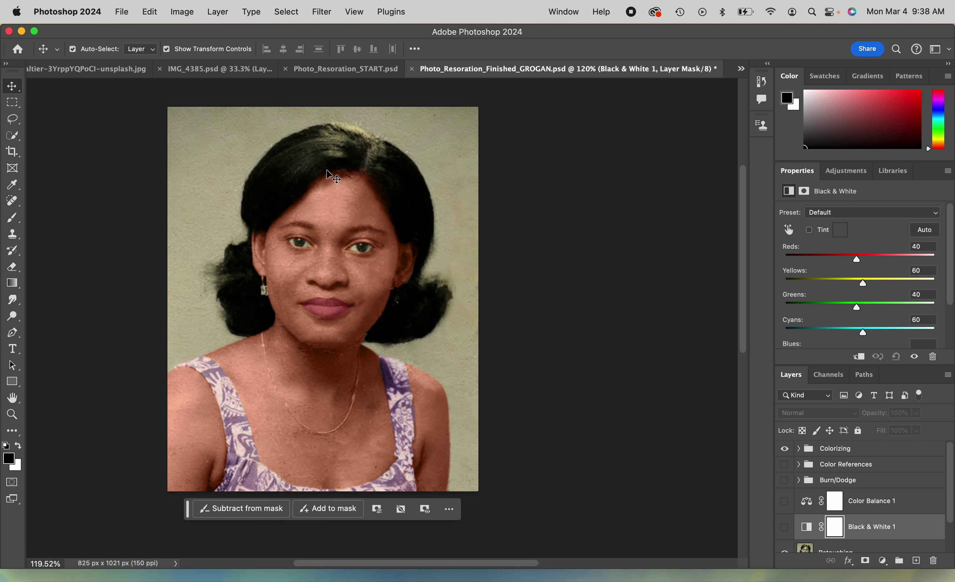
scroll(330, 171, "up", 2)
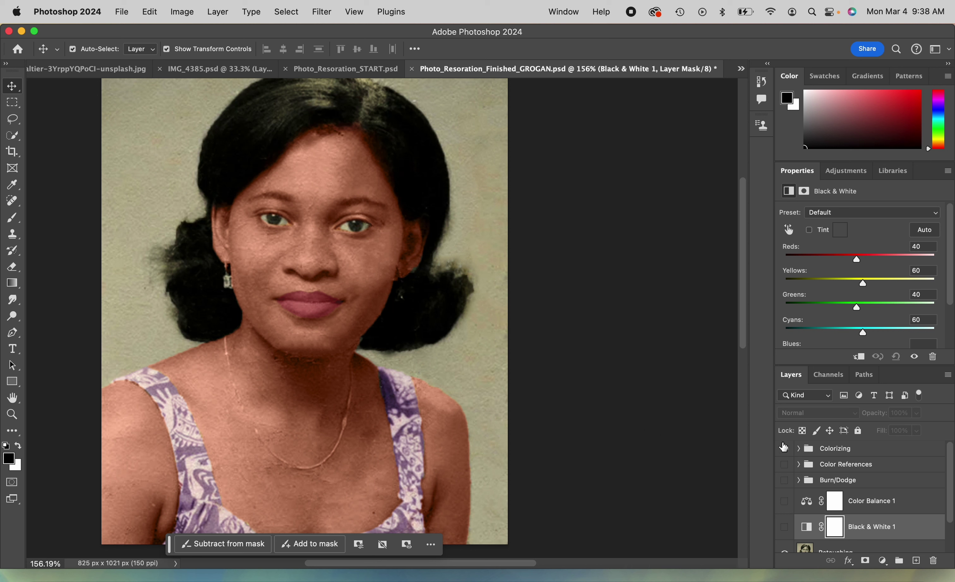
left_click(784, 449)
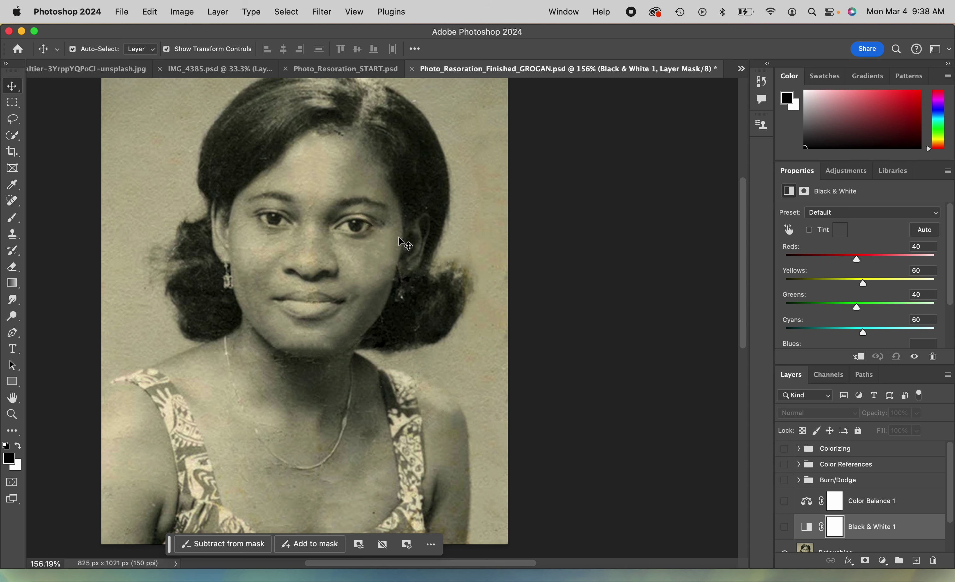
Preview the Black & White 1 and Color Balance 1 adjustments combined on the whole photo, and hide both layers
left_click(784, 527)
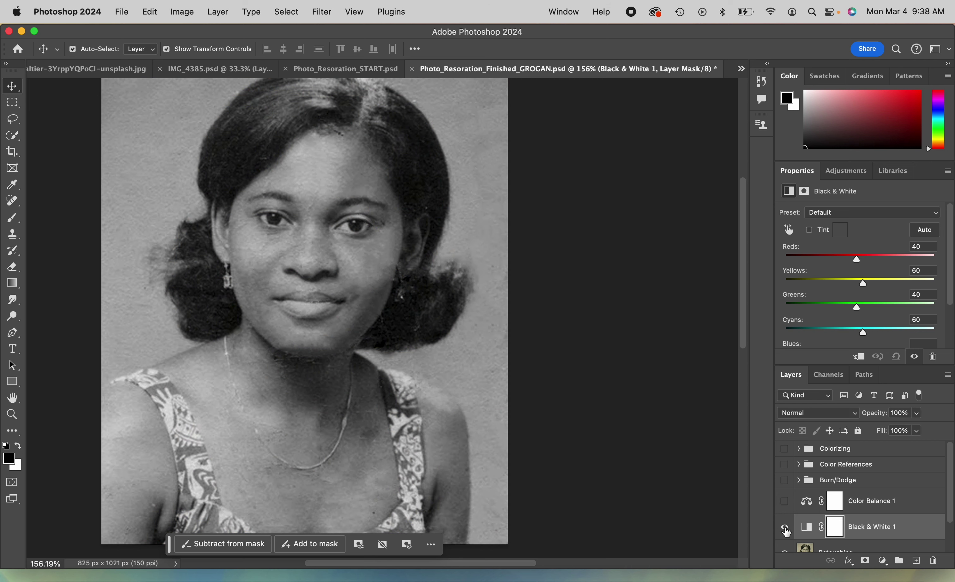
left_click(785, 502)
key("super+minus")
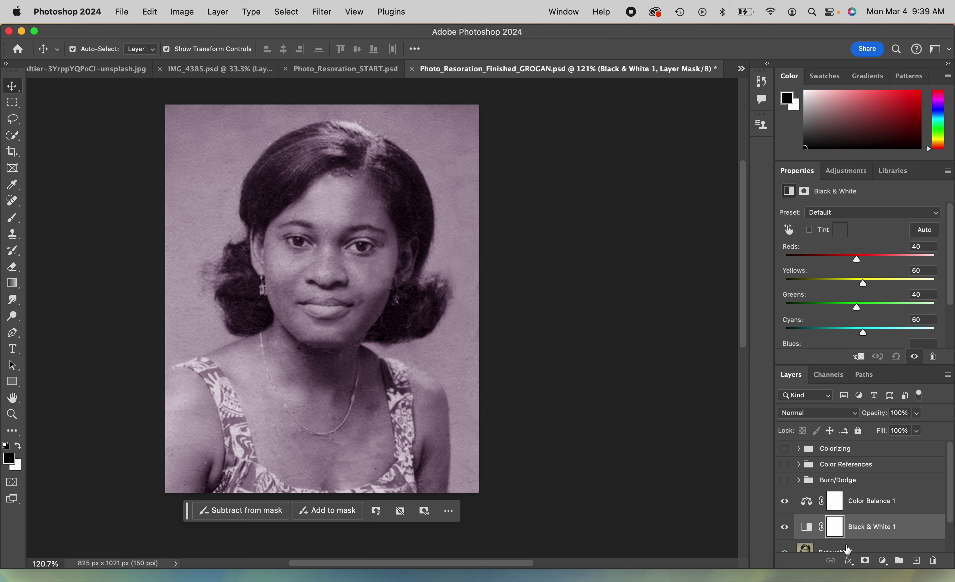
left_click(784, 503)
left_click(784, 527)
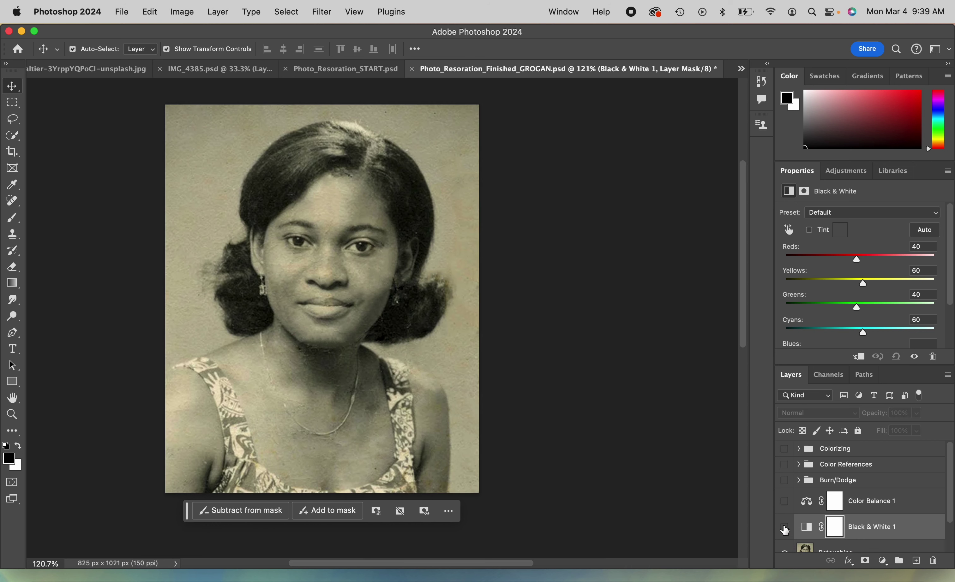
Show the Color Balance 1 adjustment and make the Retouching layer active
left_click(783, 502)
scroll(874, 511, "down", 2)
left_click(804, 516)
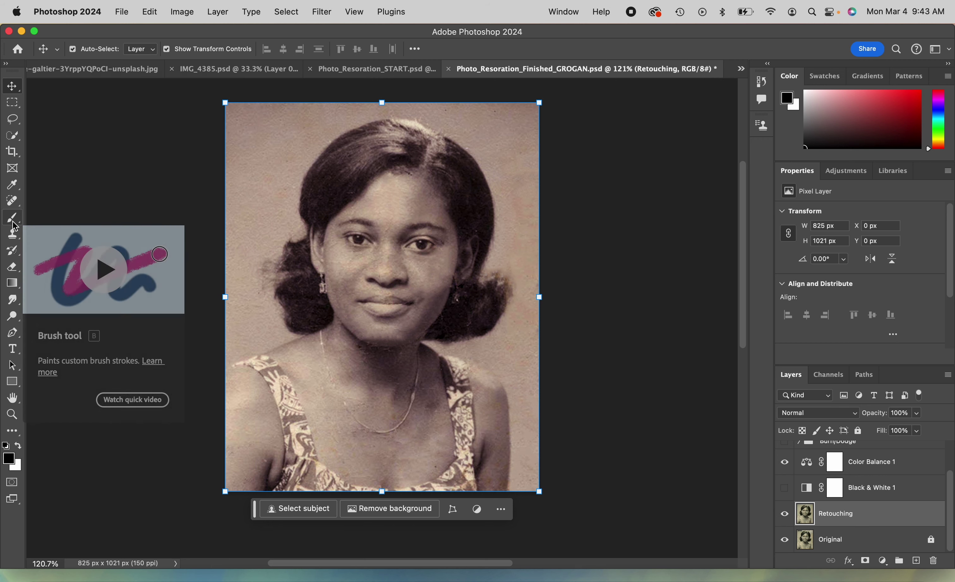
Choose the Blur tool for the Retouching layer and set its brush size to 38 px
left_click(12, 306)
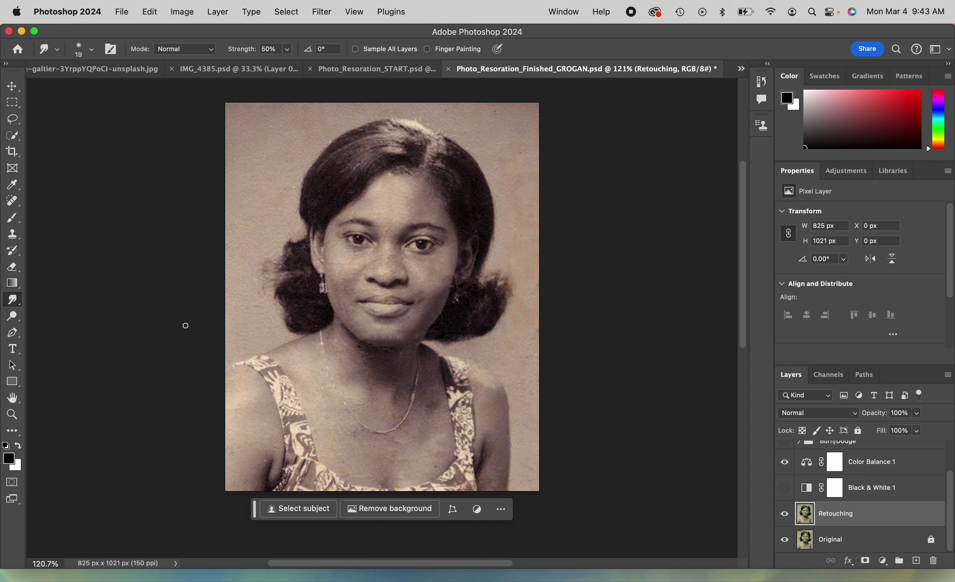
left_click(14, 302)
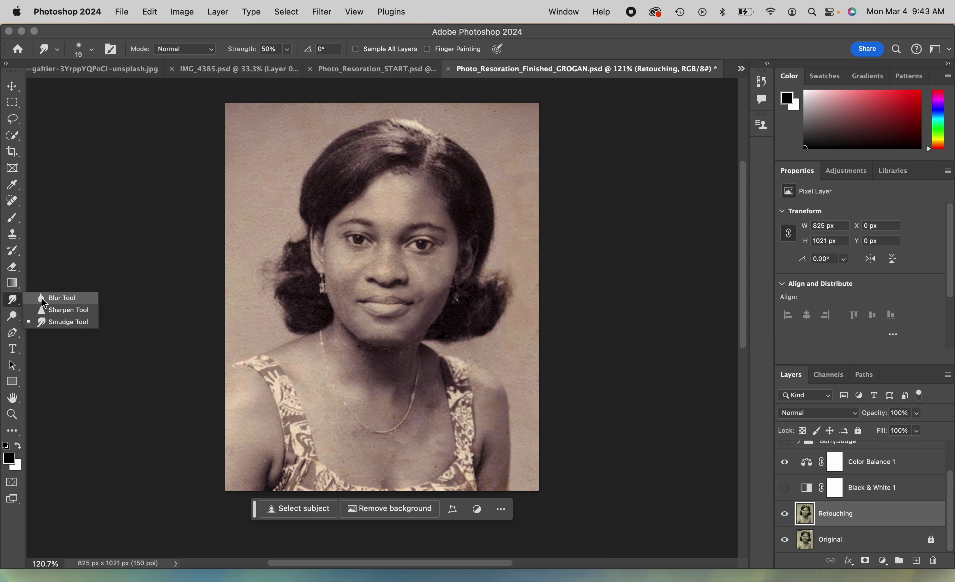
left_click(47, 297)
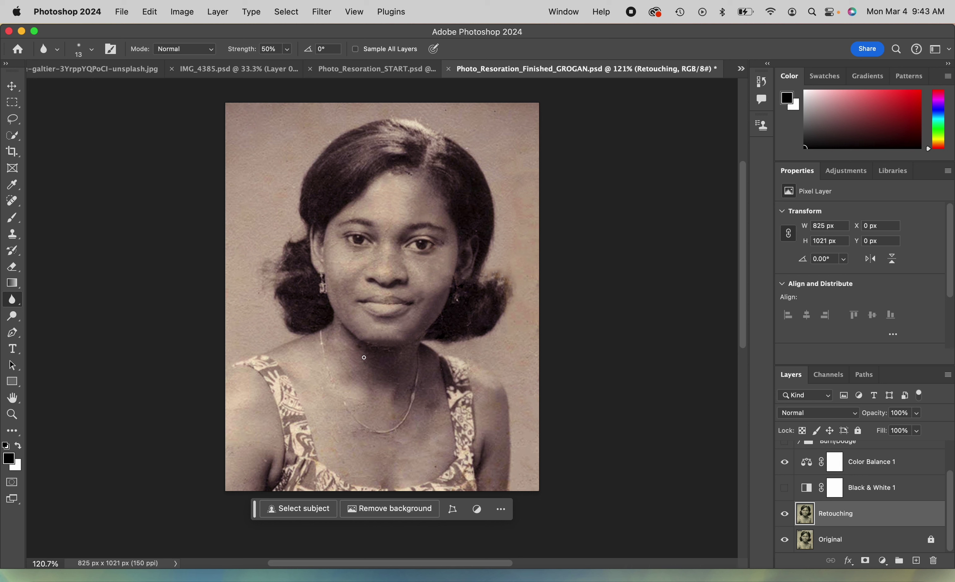
left_click(92, 50)
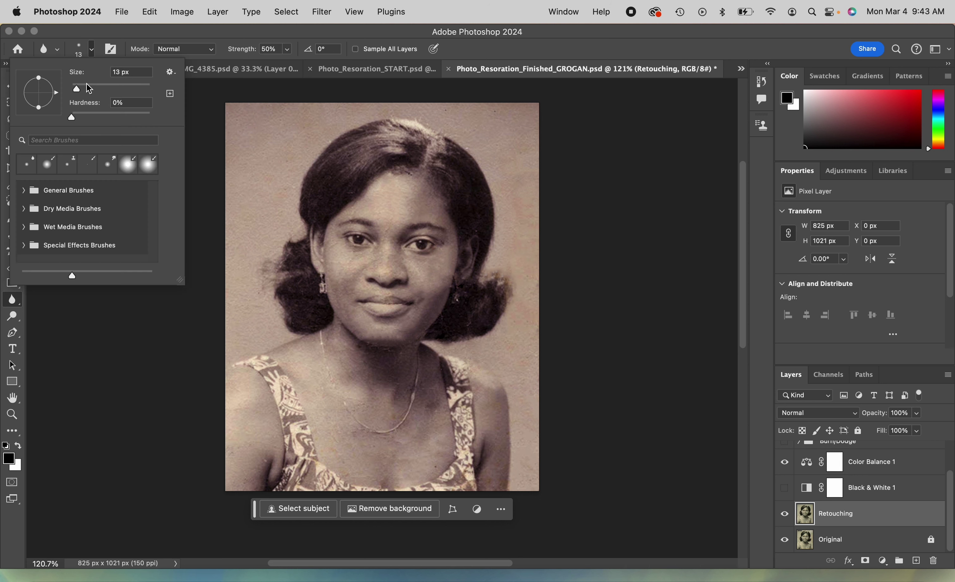
left_click_drag(89, 88, 92, 88)
left_click(325, 259)
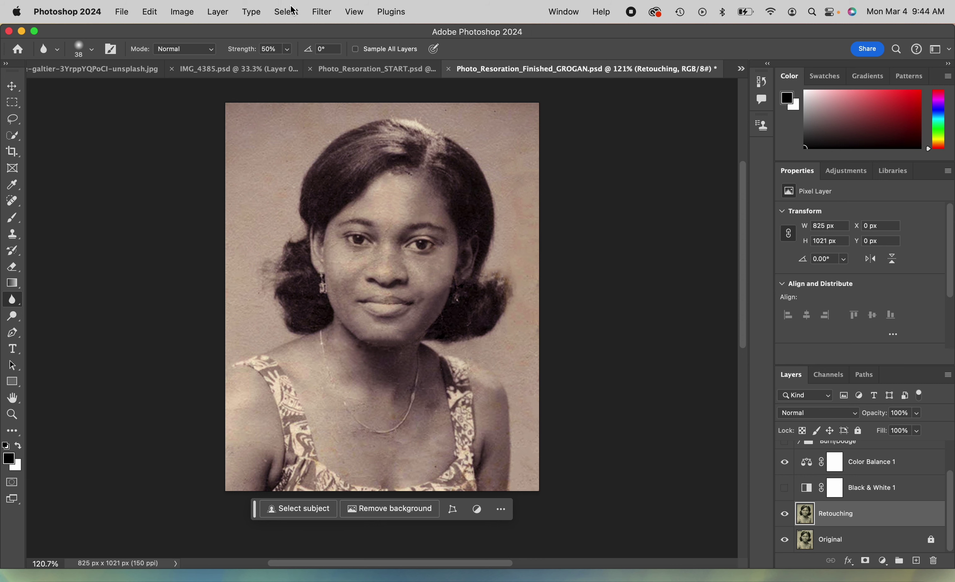
Start Reduce Noise on the Retouching layer with Strength 9, Preserve Details 12%, Reduce Color Noise 45% and Sharpen Details 100%
left_click(328, 13)
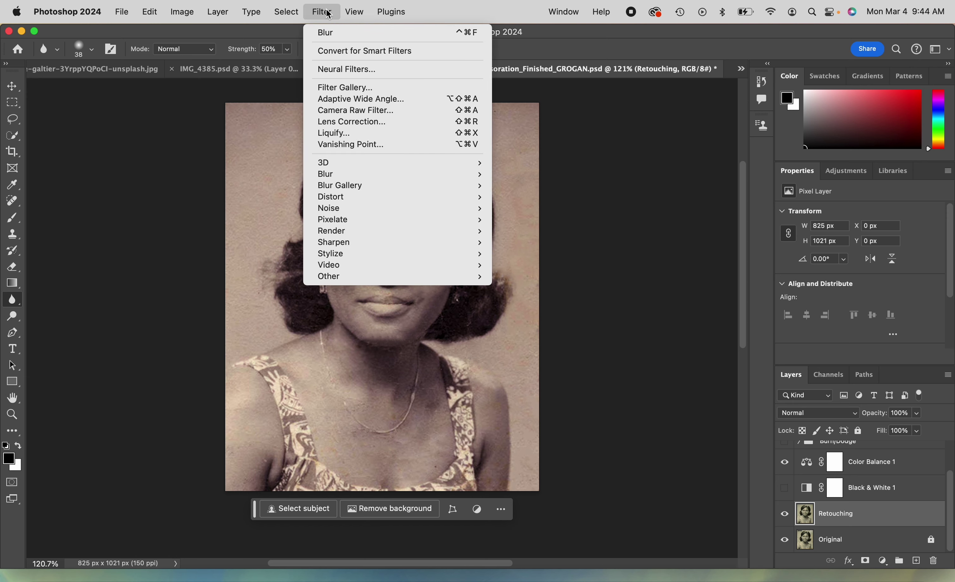
mouse_move(357, 208)
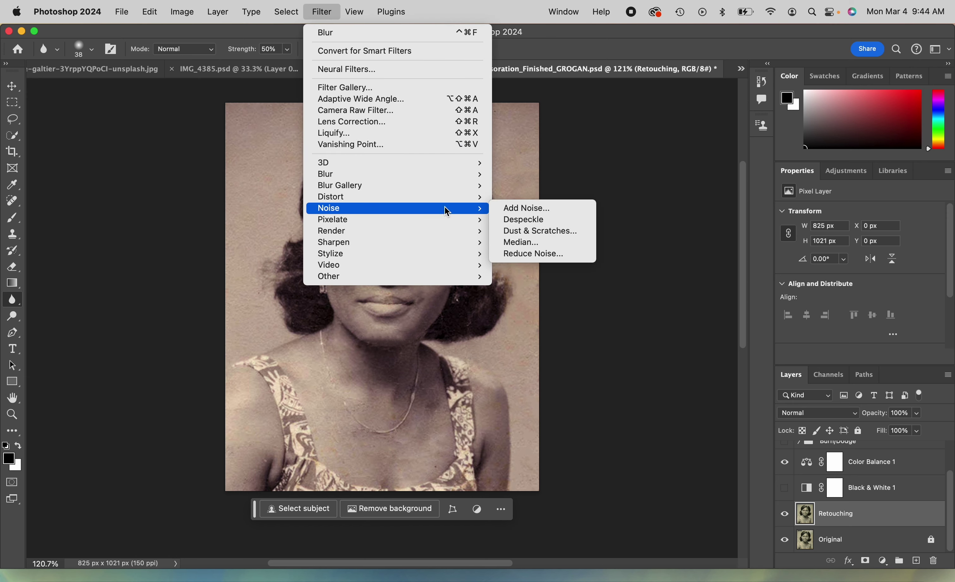
left_click(530, 256)
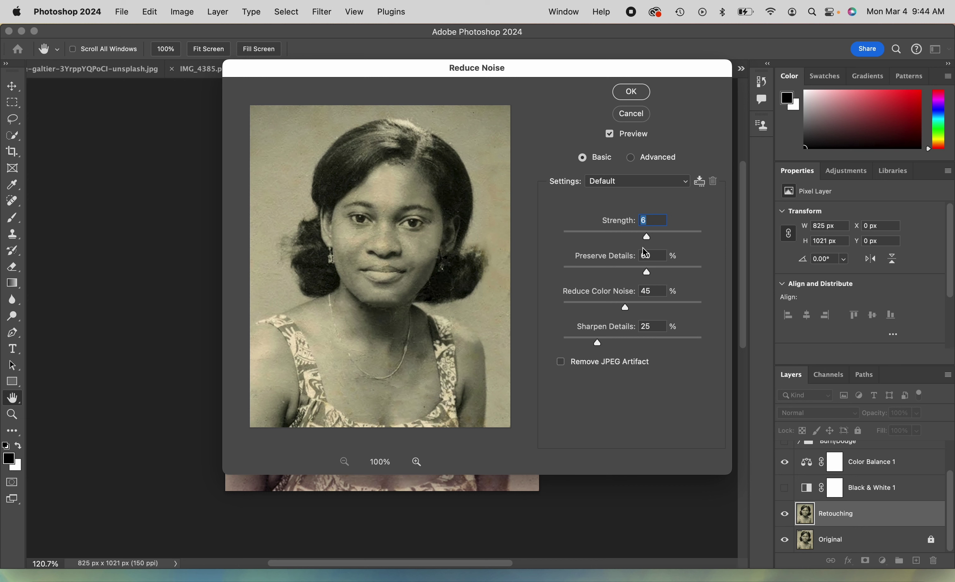
left_click_drag(648, 237, 695, 243)
left_click_drag(646, 274, 583, 277)
mouse_move(625, 309)
left_mouse_down()
mouse_move(677, 305)
mouse_move(593, 316)
mouse_move(626, 309)
left_mouse_up()
left_click_drag(597, 344, 705, 343)
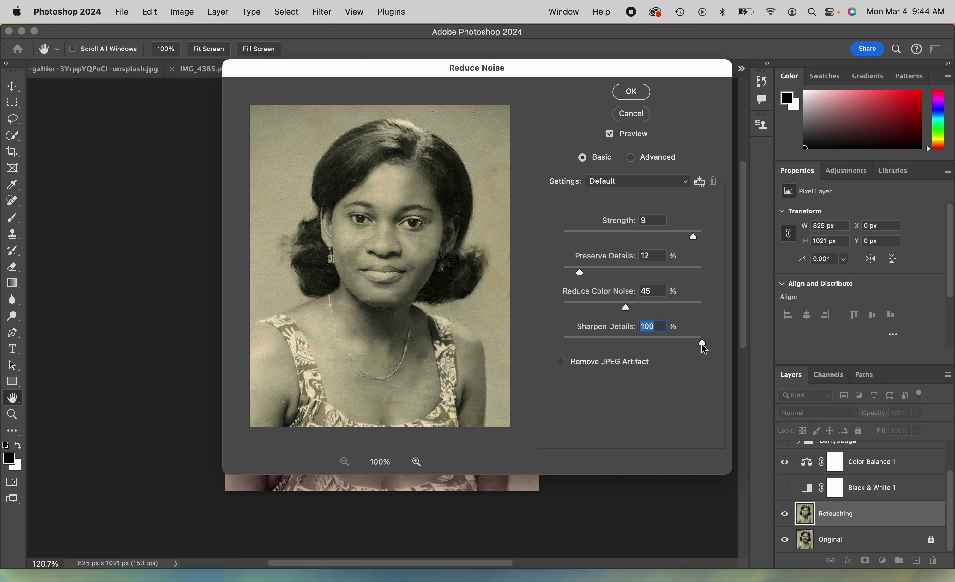
Lower the noise reduction's Sharpen Details to 25%
left_click_drag(701, 344, 619, 352)
left_click(693, 238)
left_click_drag(618, 343, 598, 343)
Compare the noise reduction at Strength 0 and 10, and apply it with Strength slightly below the maximum
left_click_drag(693, 238, 672, 245)
left_click_drag(668, 237, 562, 238)
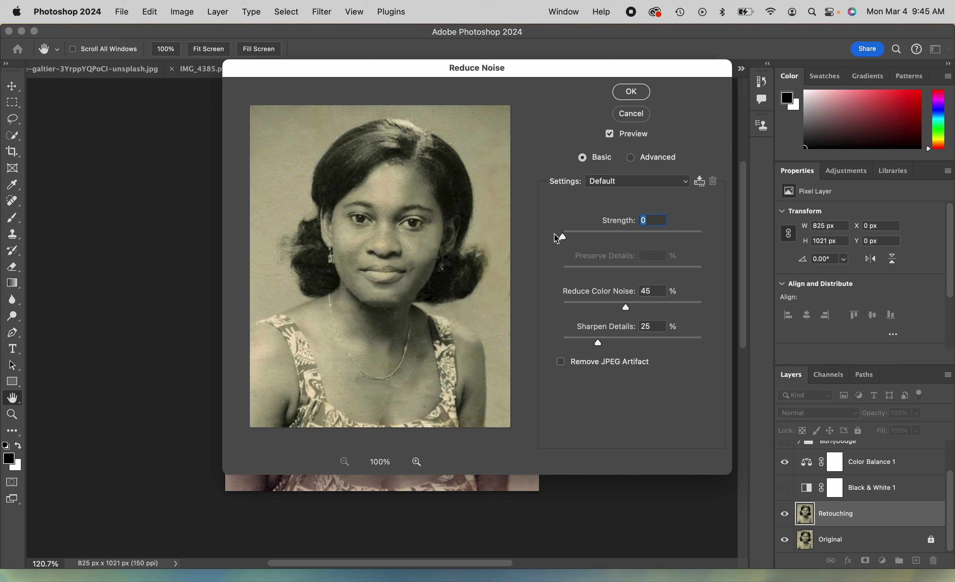
left_click_drag(565, 242, 717, 240)
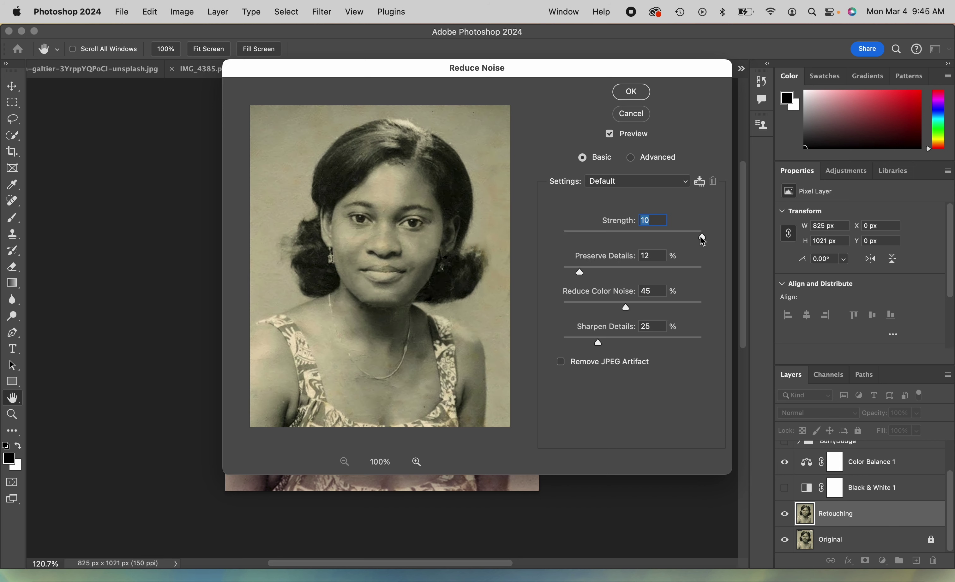
left_click_drag(702, 239, 682, 242)
left_click(632, 92)
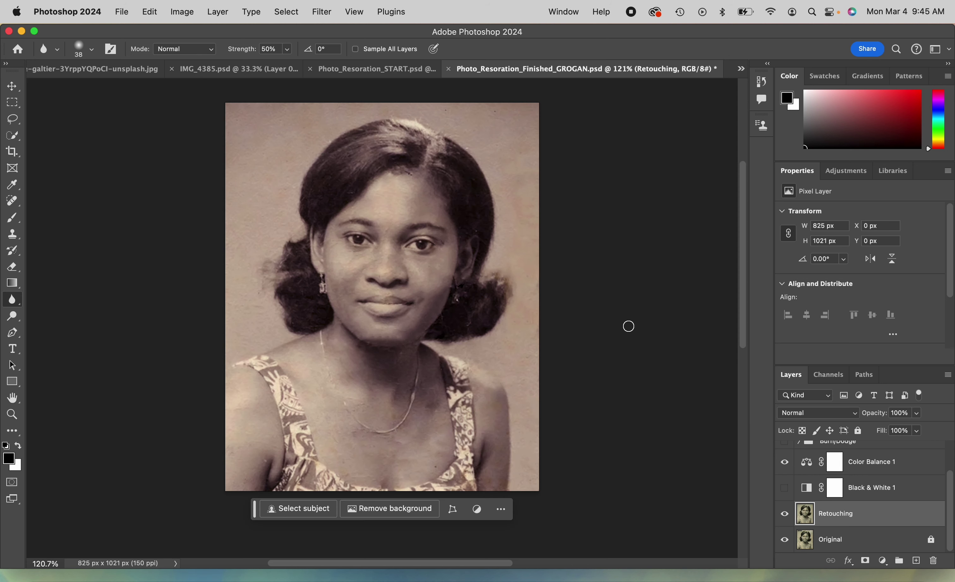
Preview the Colorizing group over the noise-reduced portrait, and hide the group again
scroll(629, 326, "down", 2)
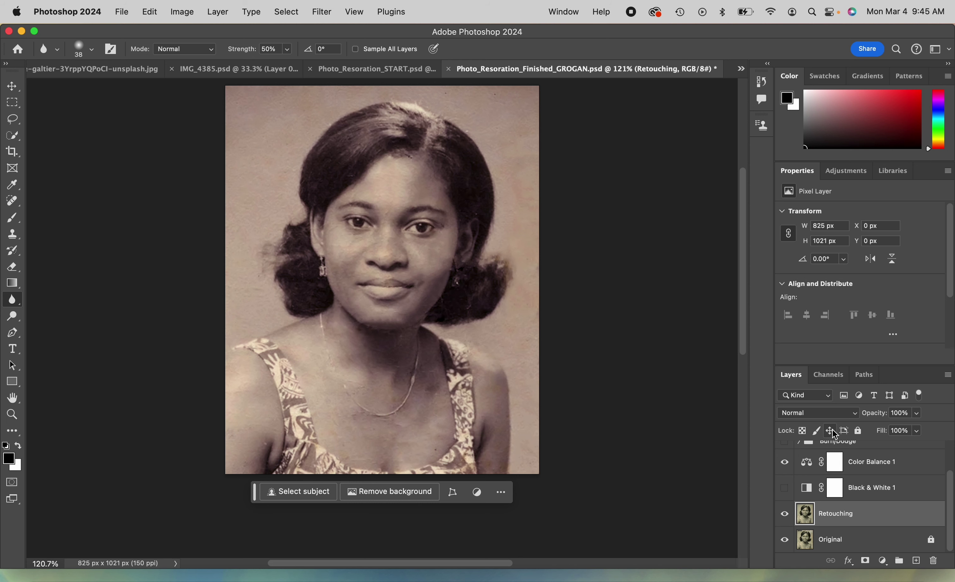
scroll(831, 474, "up", 2)
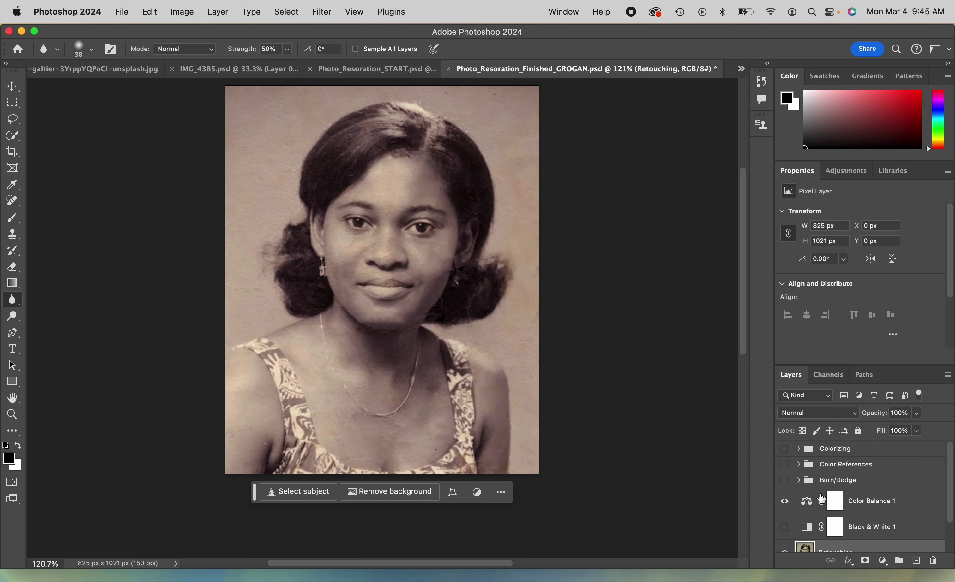
left_click(784, 449)
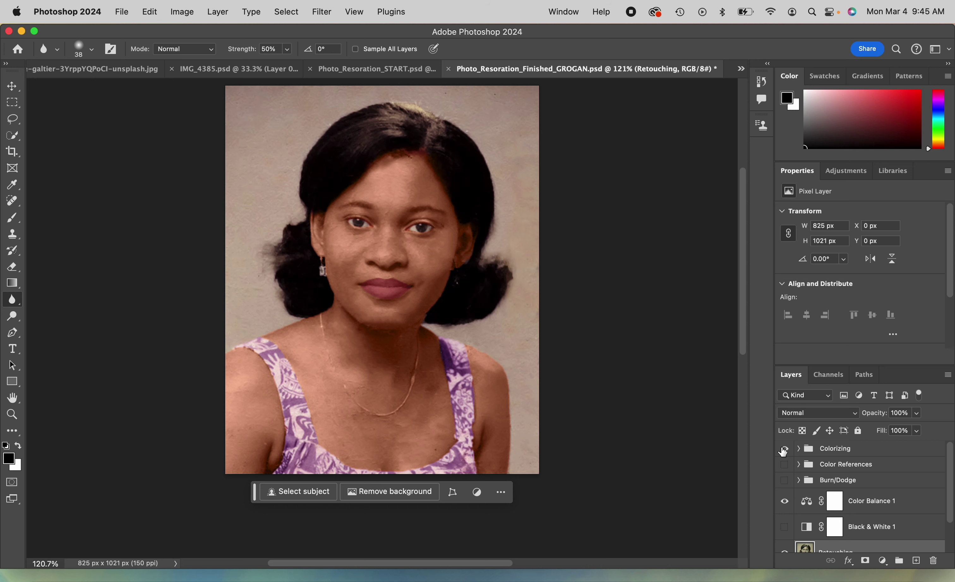
left_click(784, 449)
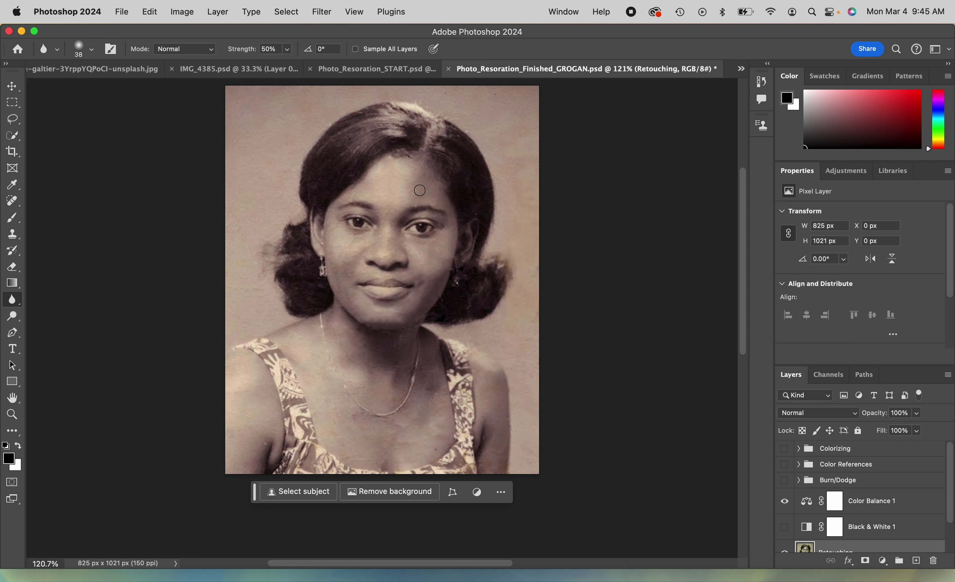
scroll(586, 460, "up", 1)
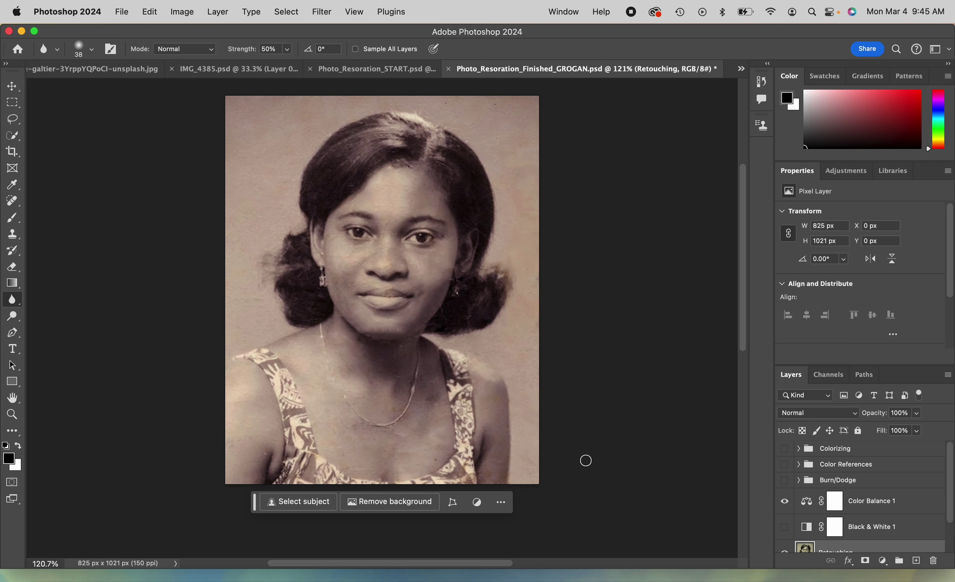